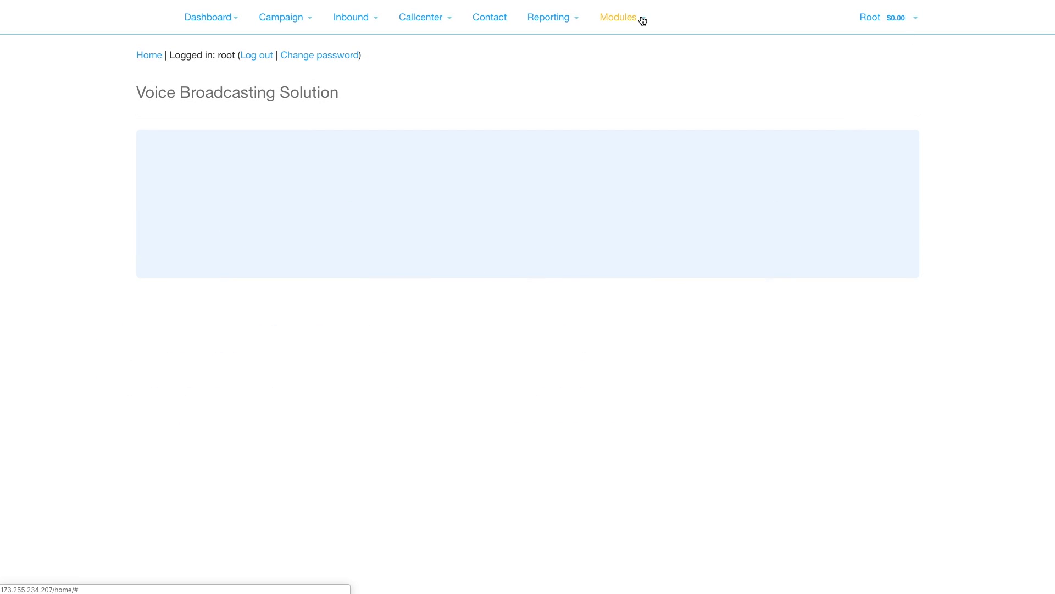
View the Audio Files list with Transfer Message, DNC, Press-1 message and Advertising message
click(642, 20)
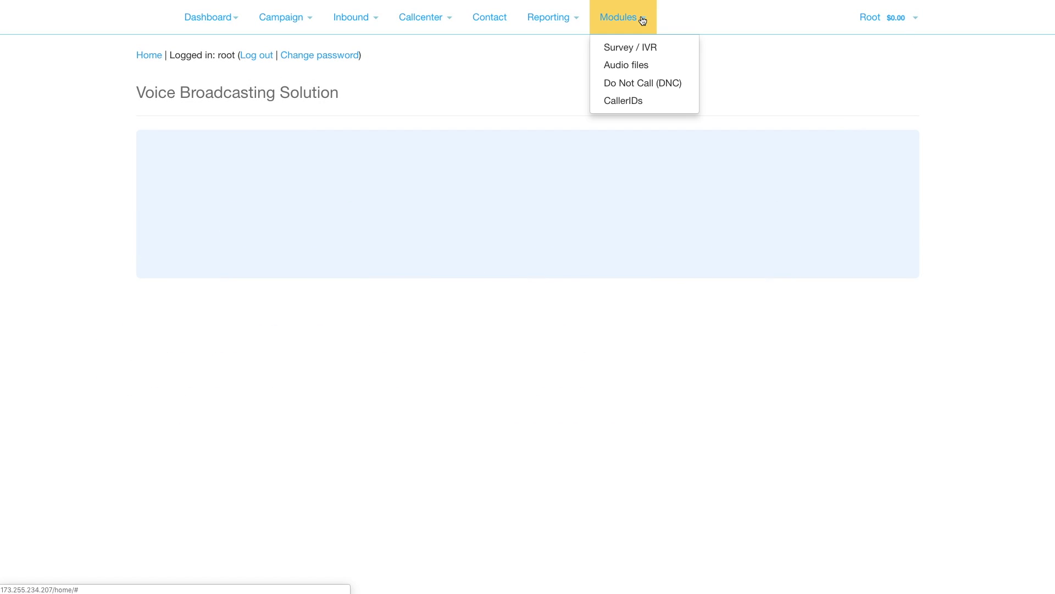
click(630, 64)
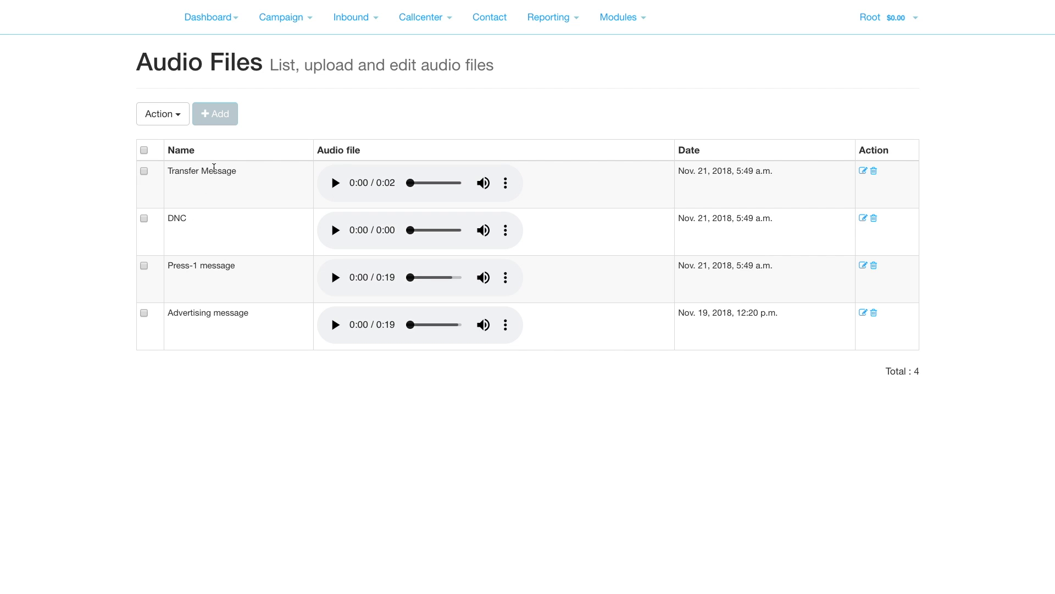
click(636, 18)
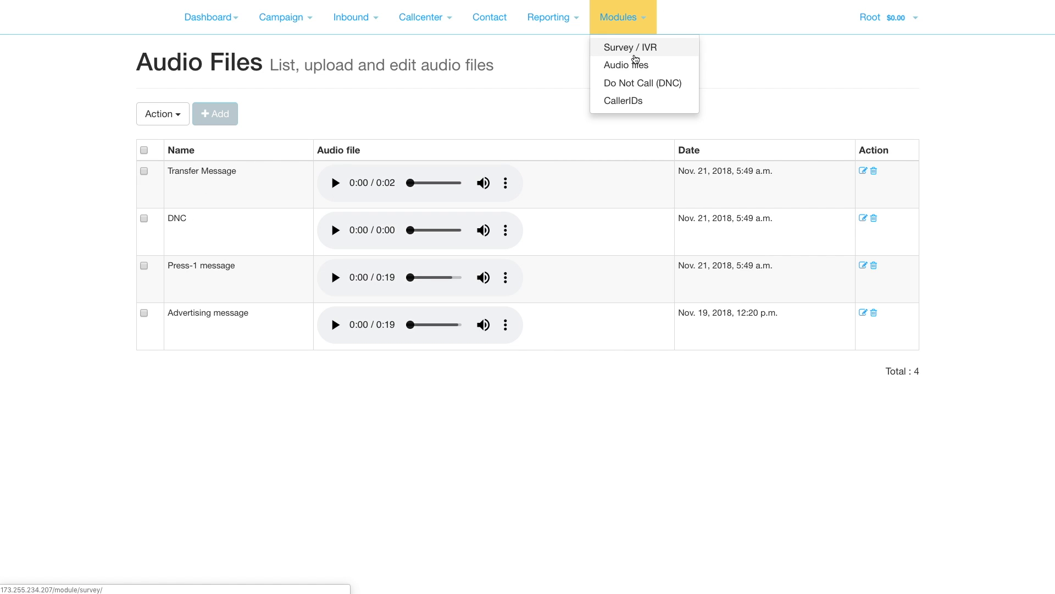
Create and save a new Survey/IVR named 'Press 1 survey', then begin adding its first section
click(635, 55)
click(224, 116)
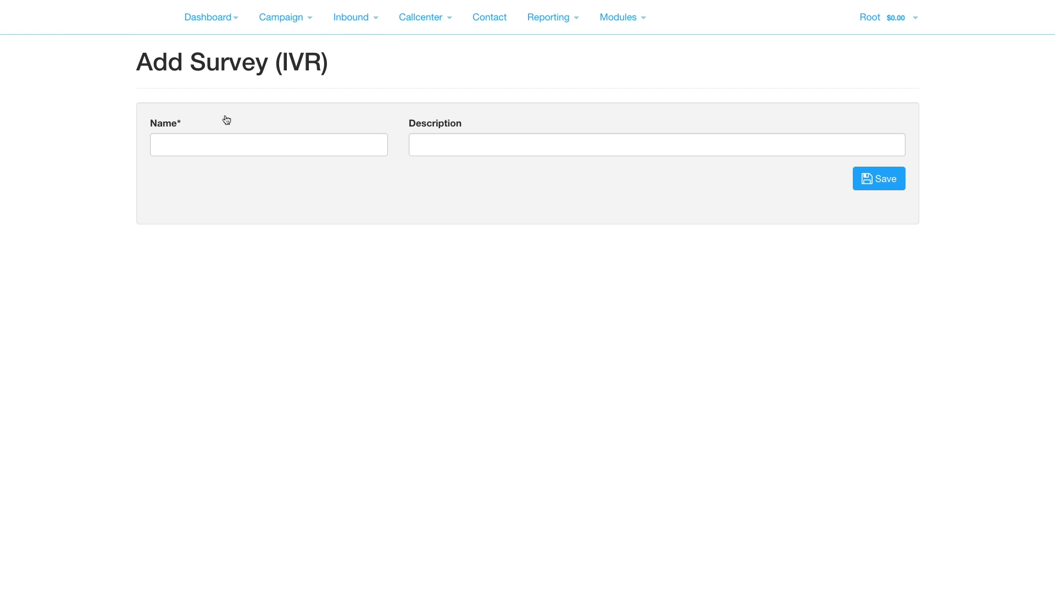
click(222, 146)
text(Press 1 survey)
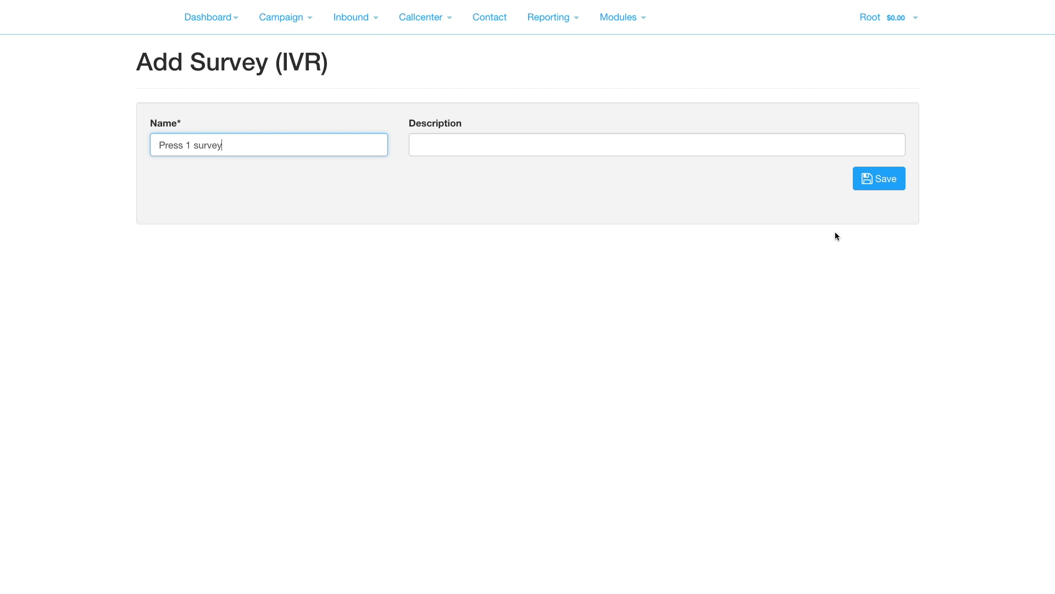
click(880, 178)
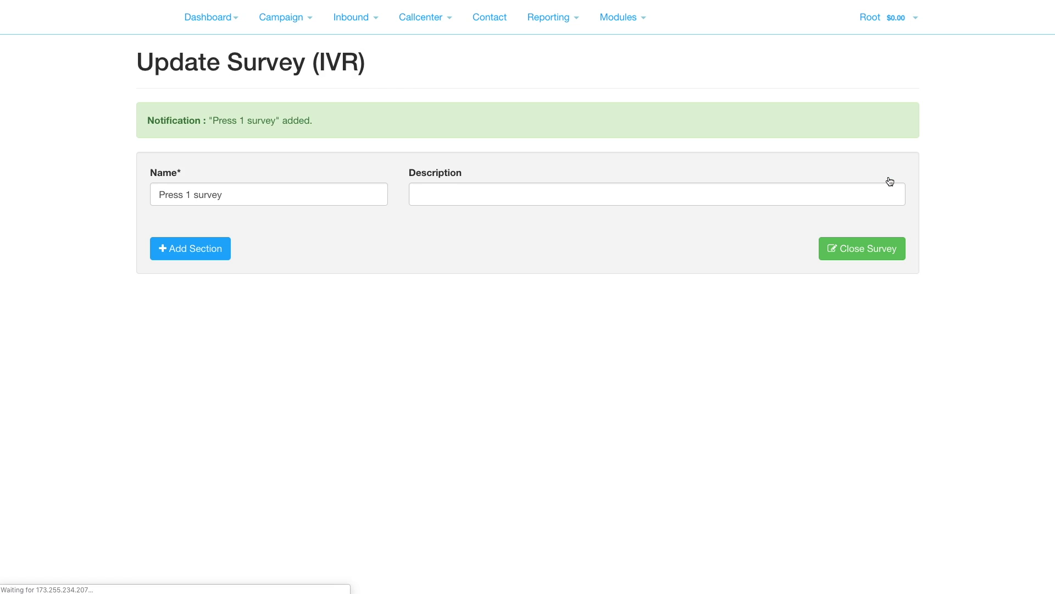
click(206, 256)
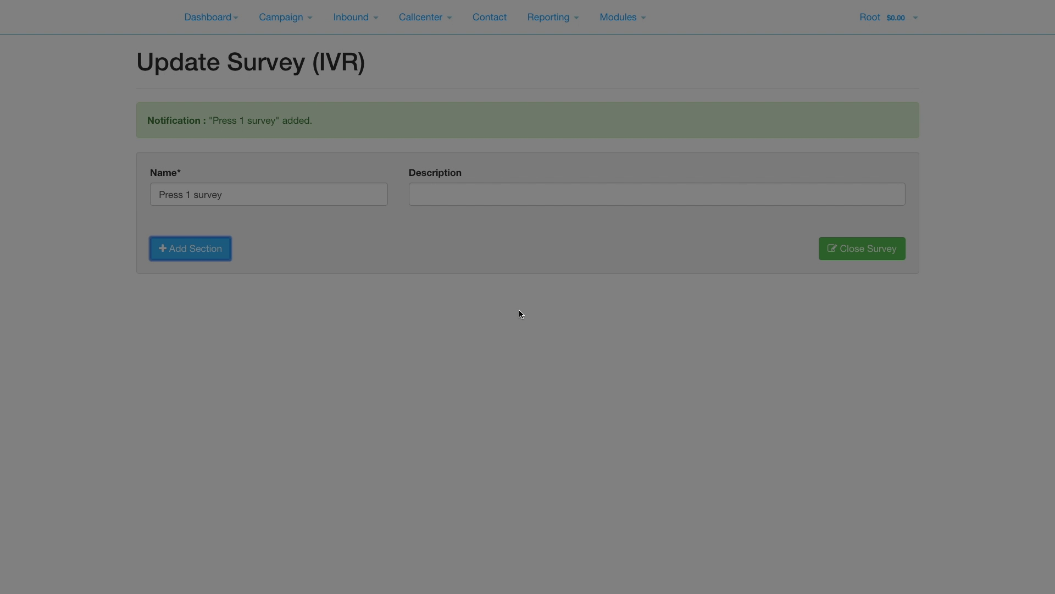
Make the section MULTI-CHOICE, asking 'press 1 for agent and 9 for DNC' with Press-1 message audio
click(446, 108)
click(456, 96)
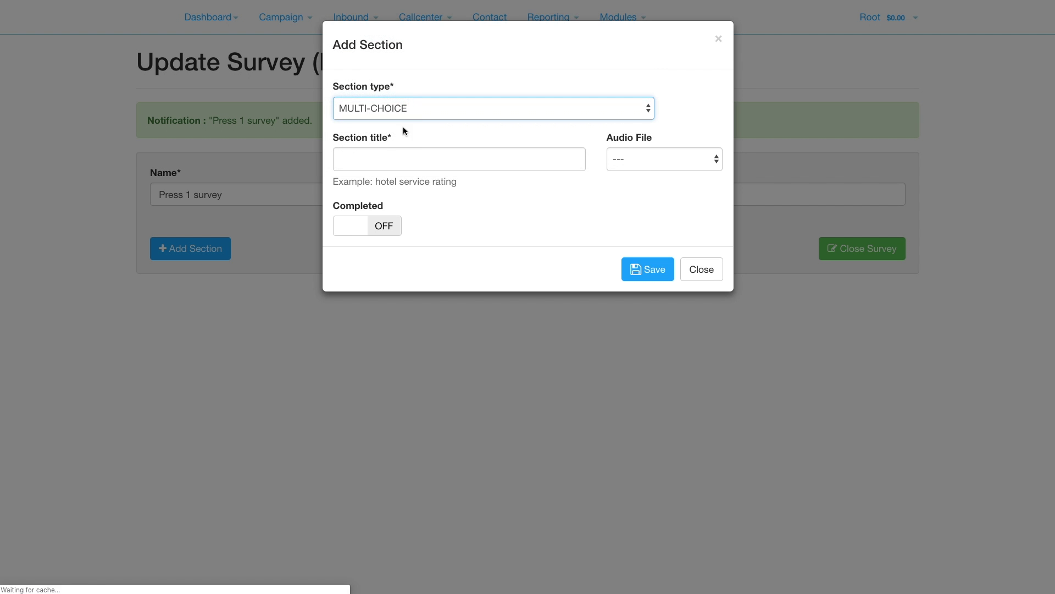
click(386, 160)
text(press 1 f)
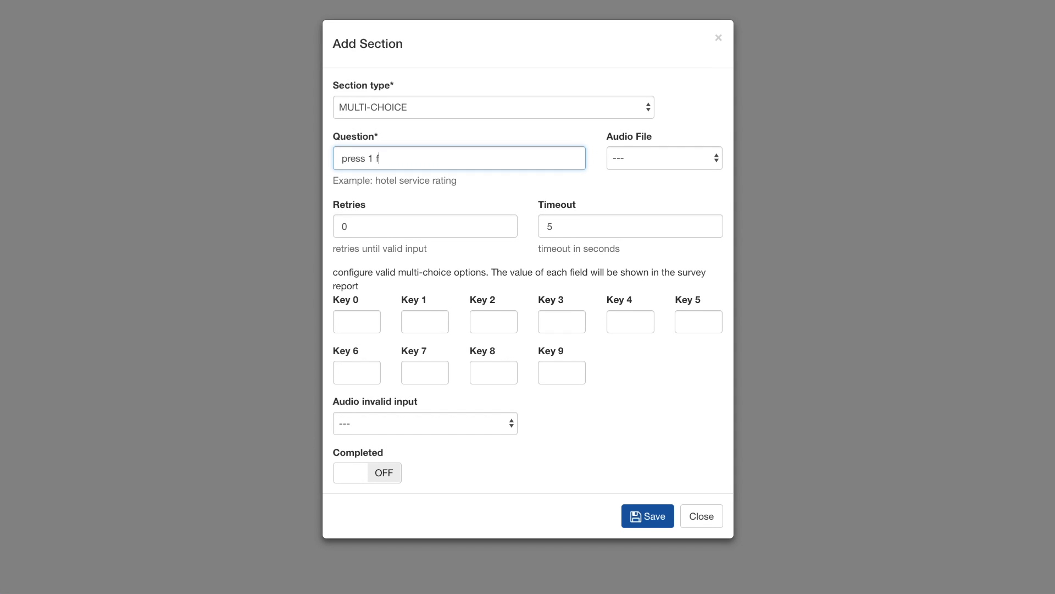
text(or agent and 9 for DNC)
click(628, 151)
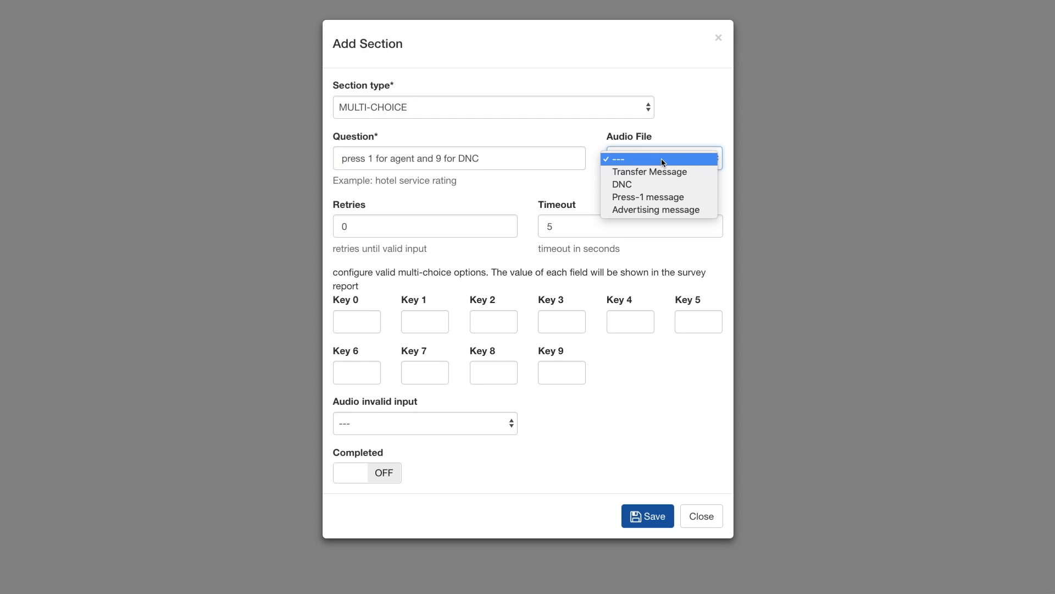
click(657, 196)
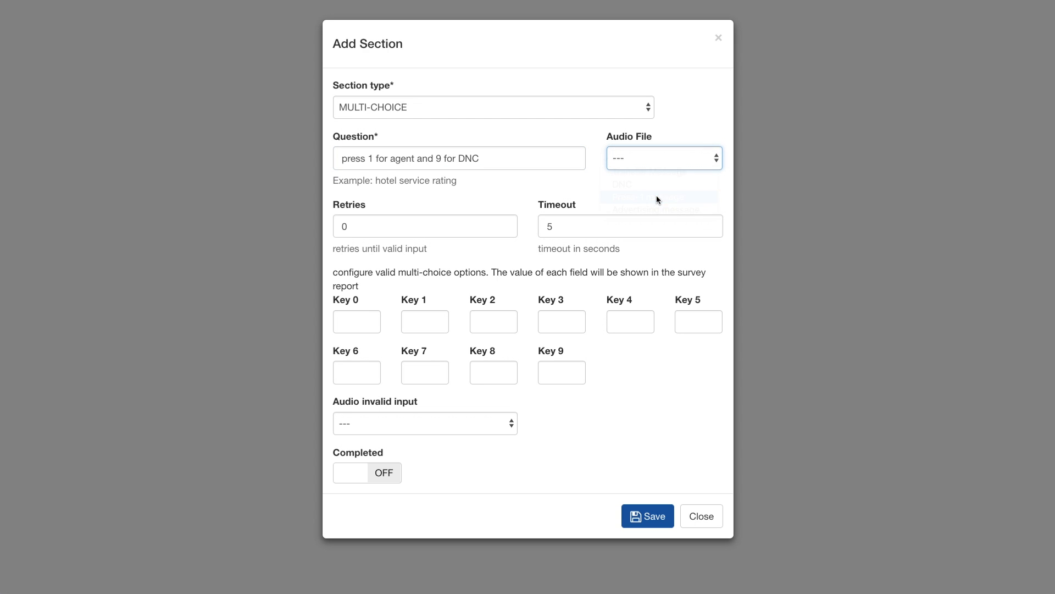
Set retries to 1, Key 1 to 'agent' and Key 9 to 'DNC', then save the section
click(363, 229)
key(BackSpace)
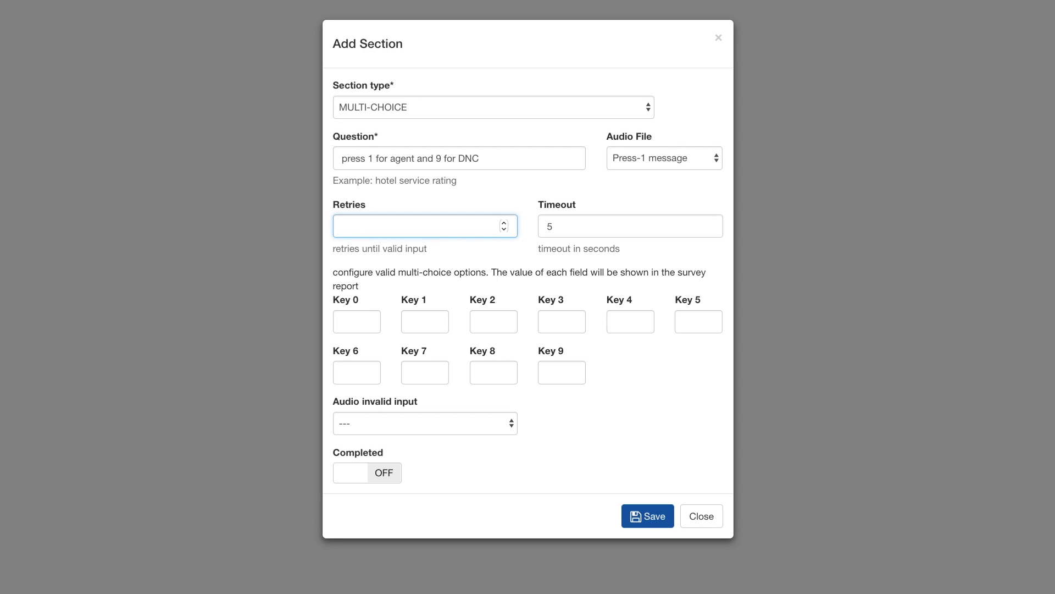
text(1)
click(435, 326)
text(agent)
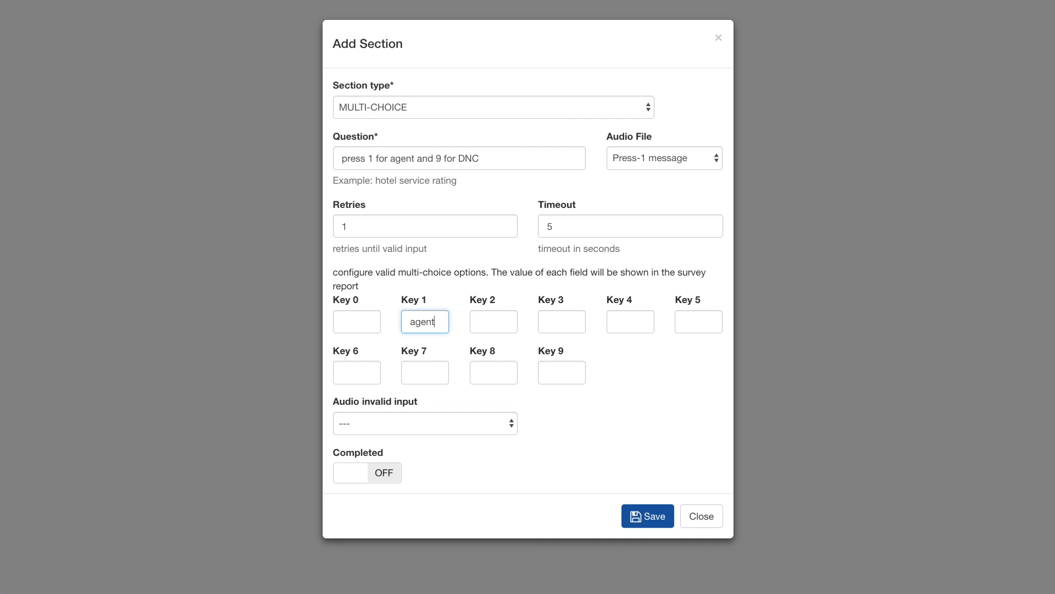
click(553, 378)
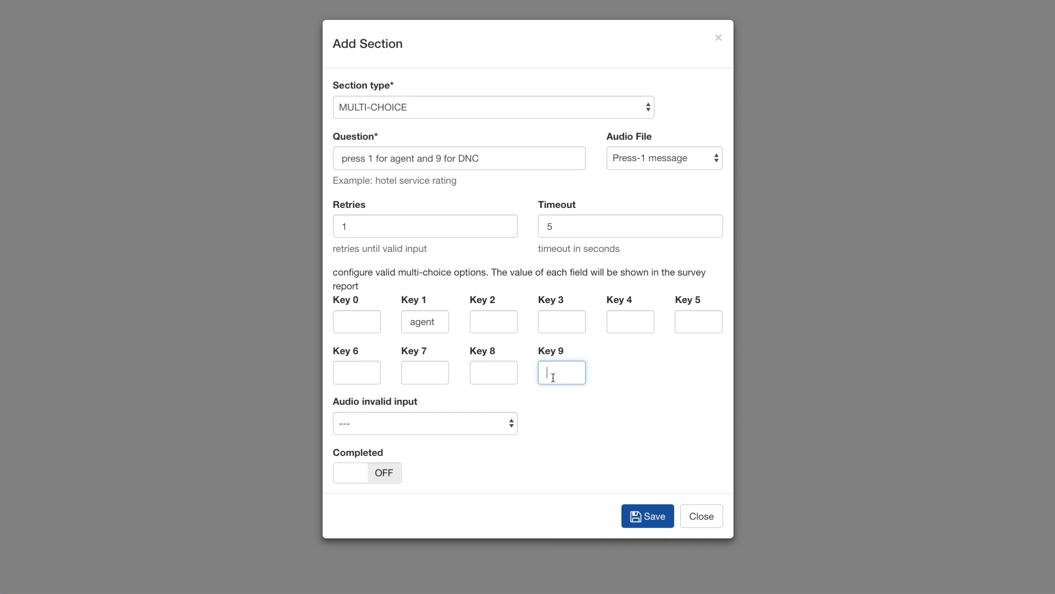
text(DNC)
click(637, 512)
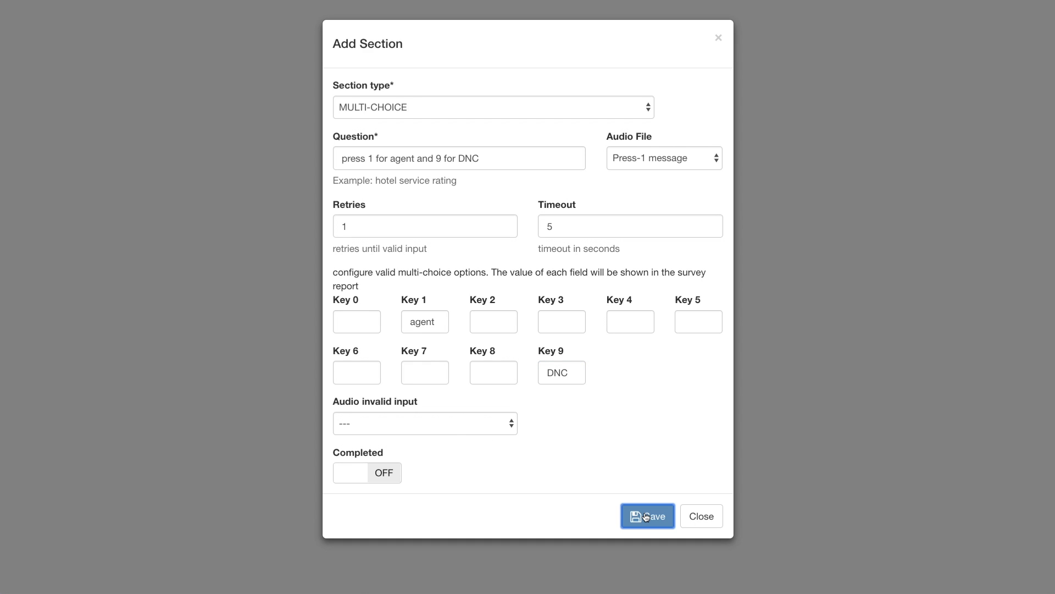
Add a completed call transfer section with Transfer Message audio and the SIP URI destination
click(196, 525)
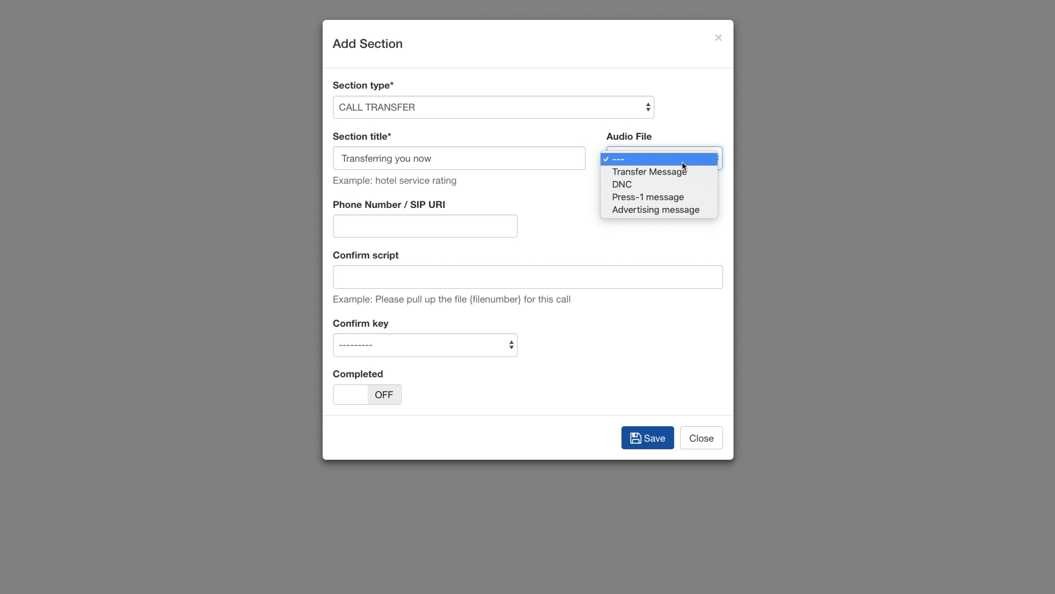
click(669, 172)
click(417, 229)
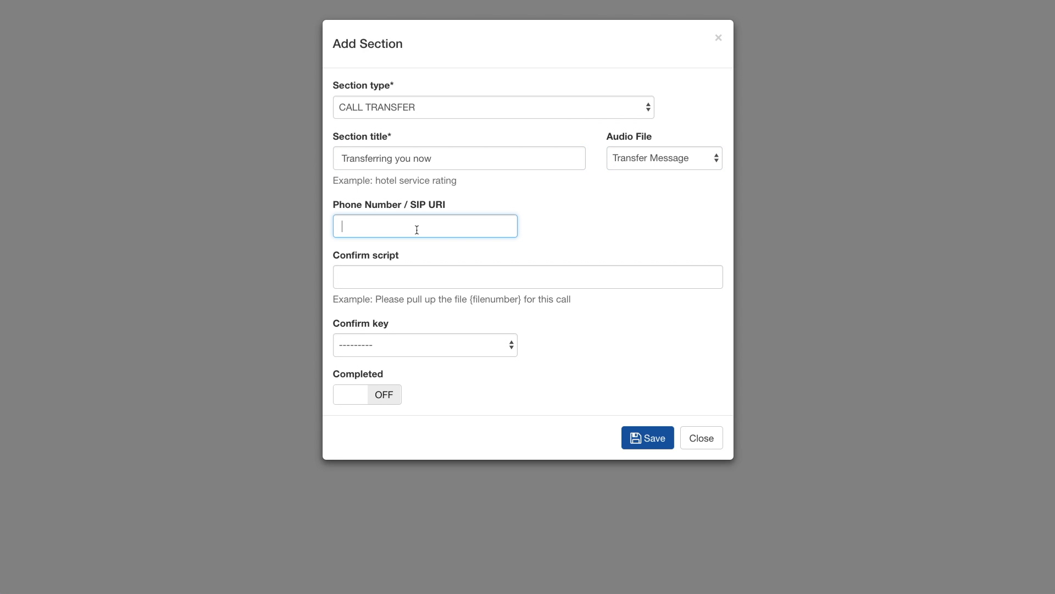
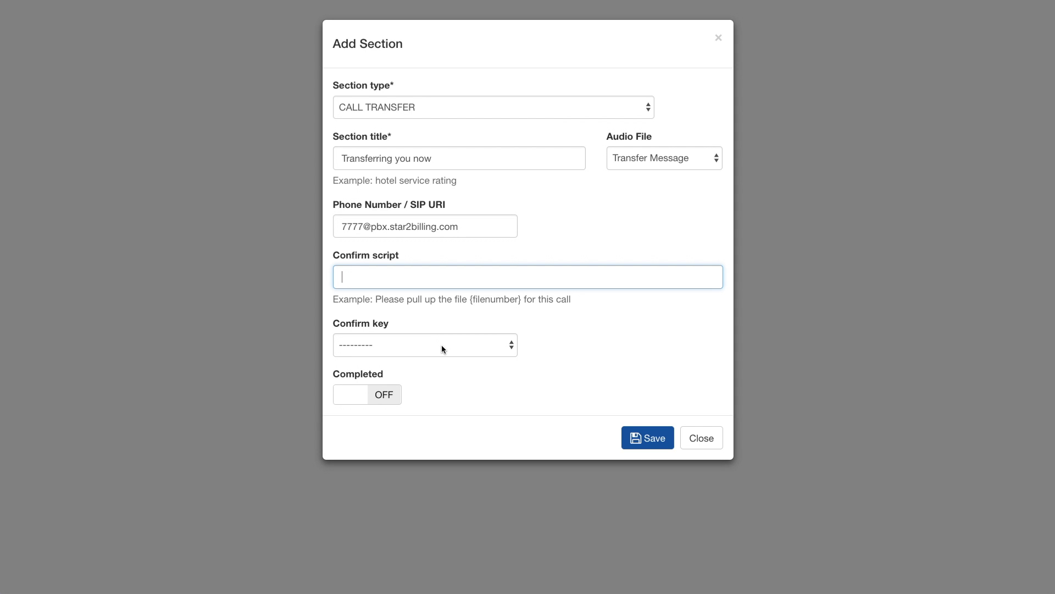
click(388, 398)
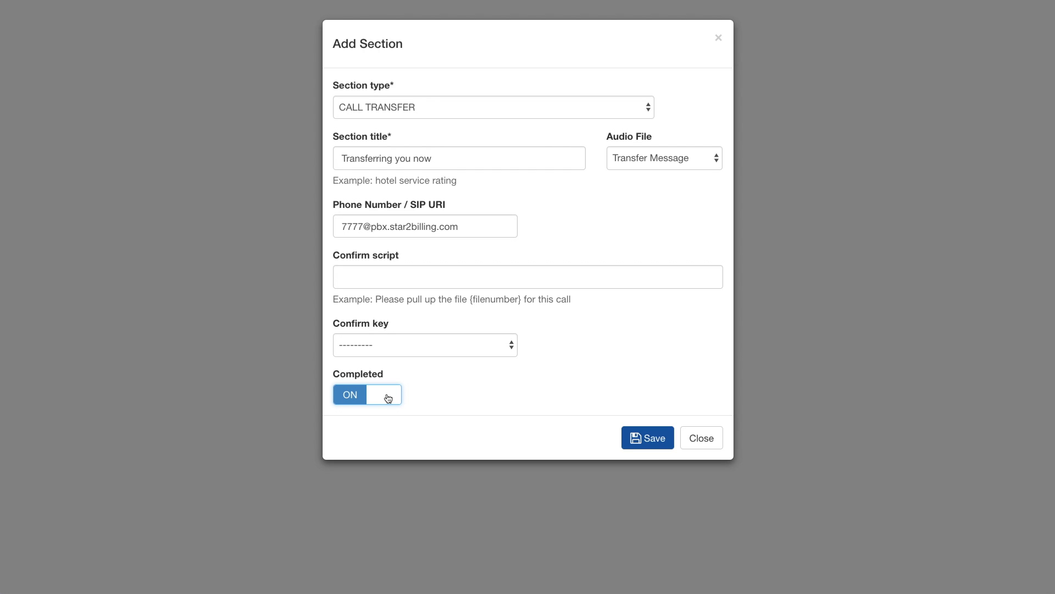
click(652, 439)
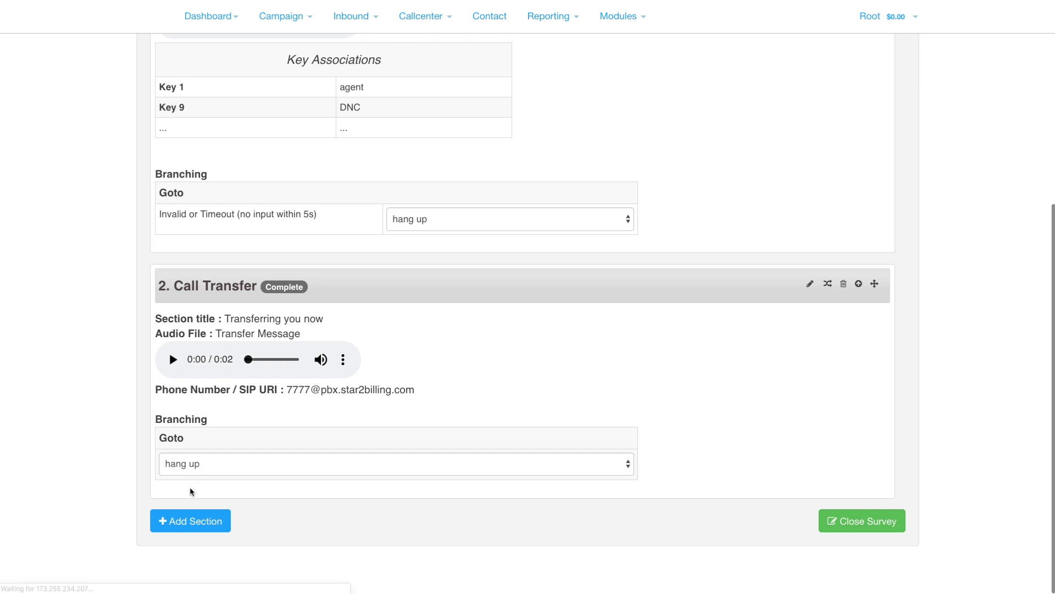
Add a completed DNC section titled 'You have been added to DNC' using the DNC audio file
click(193, 520)
click(444, 105)
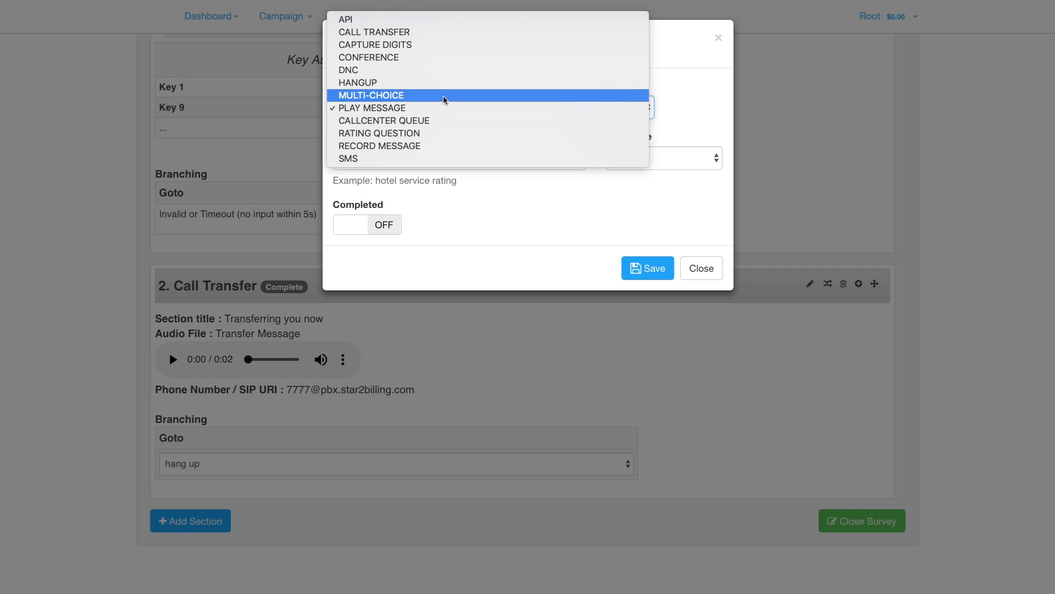
click(443, 70)
click(387, 156)
text(You hav)
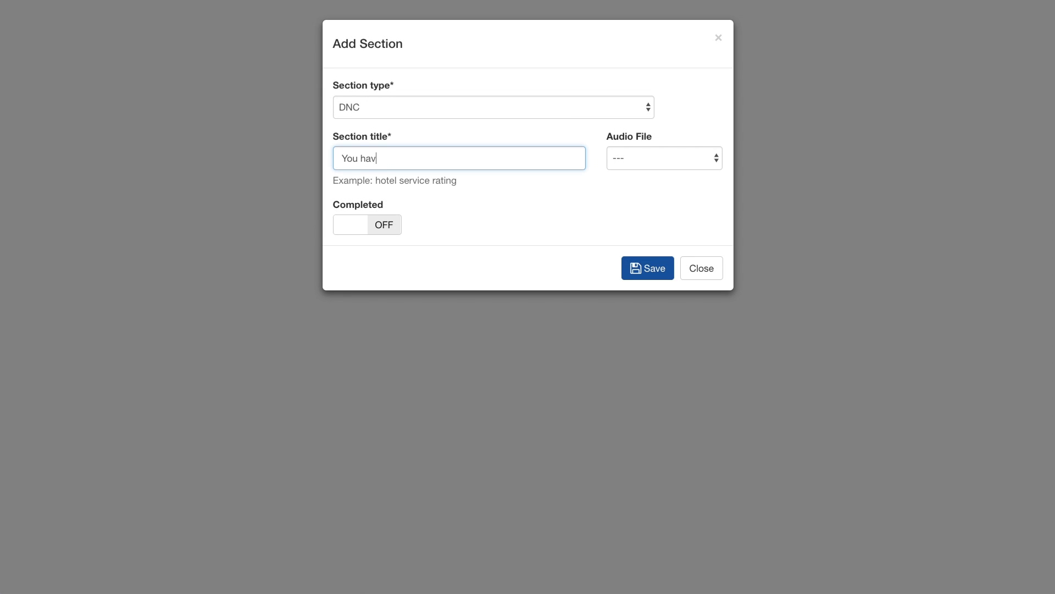
text(e been added to DNC)
click(632, 159)
click(638, 183)
click(395, 227)
click(647, 274)
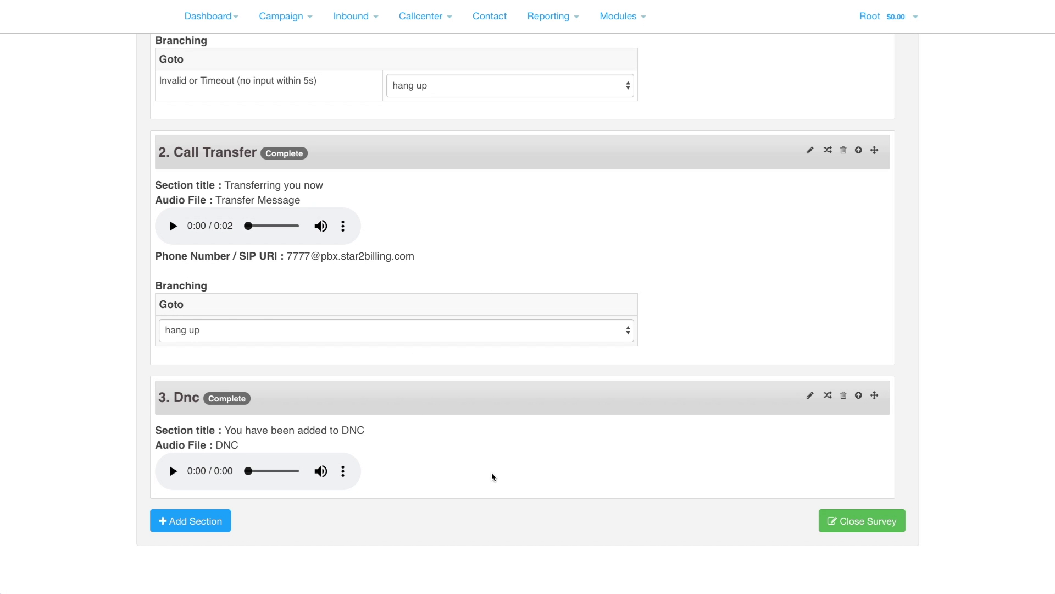
scroll(821, 188, up, 7)
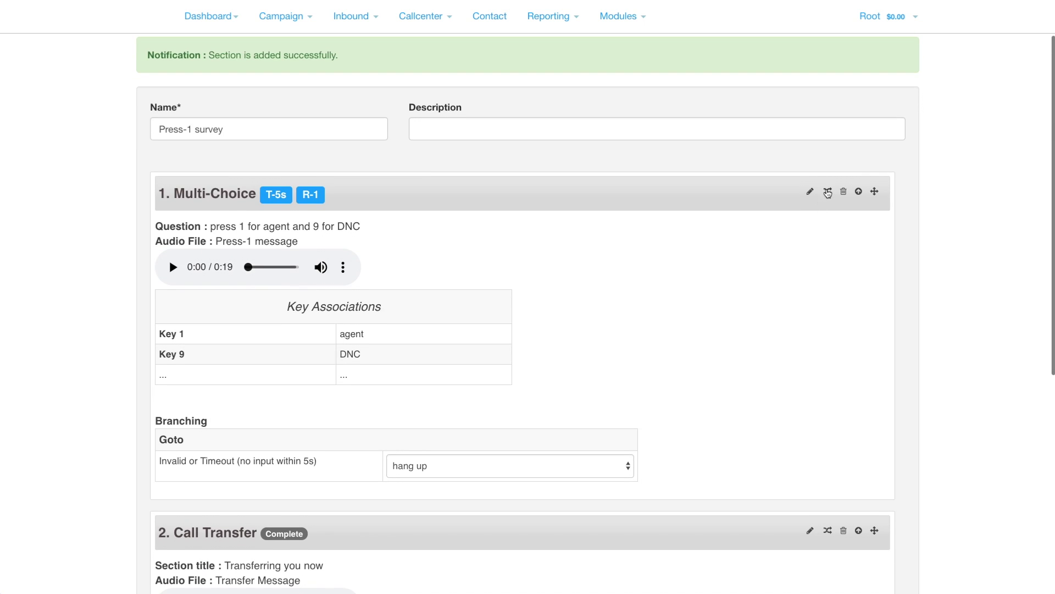
Branch the agent key (Key 1) of the Multi-Choice section to 'Transferring you now'
click(828, 192)
click(407, 171)
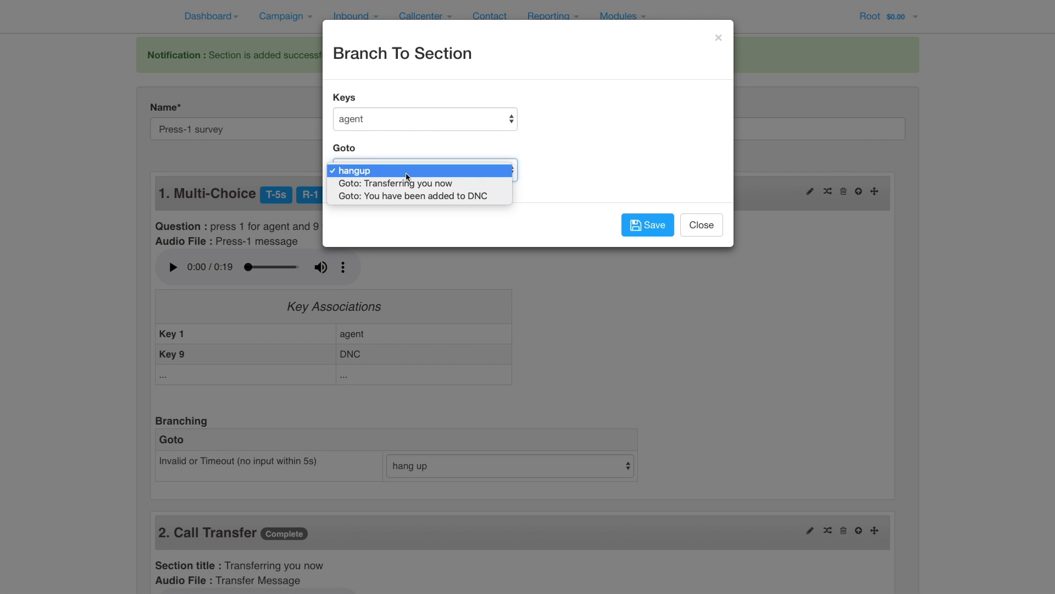
click(407, 184)
click(643, 235)
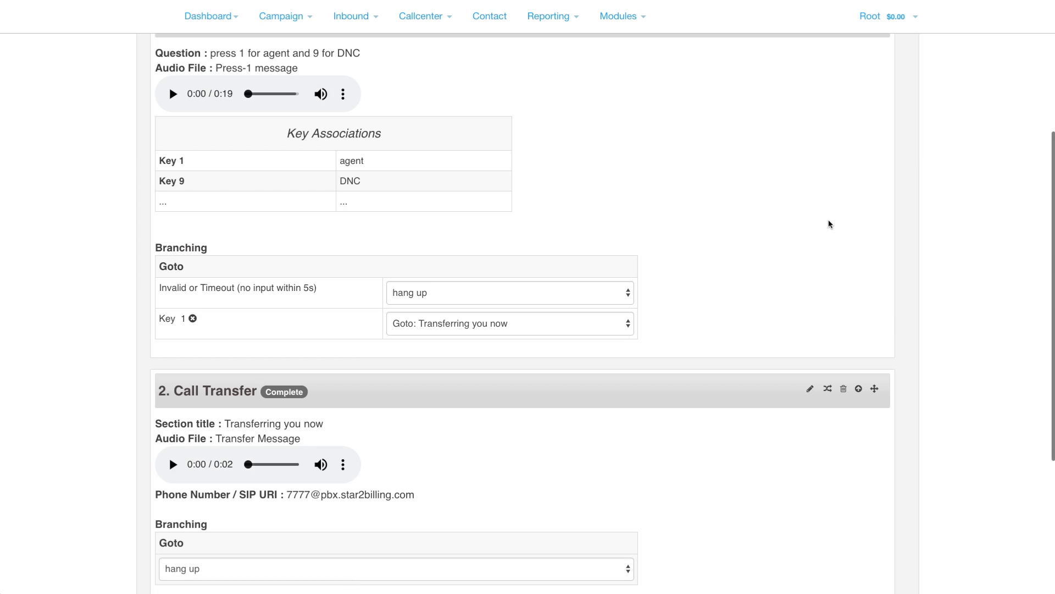
Branch the DNC key (Key 9) to the 'You have been added to DNC' section
scroll(829, 224, up, 5)
click(829, 252)
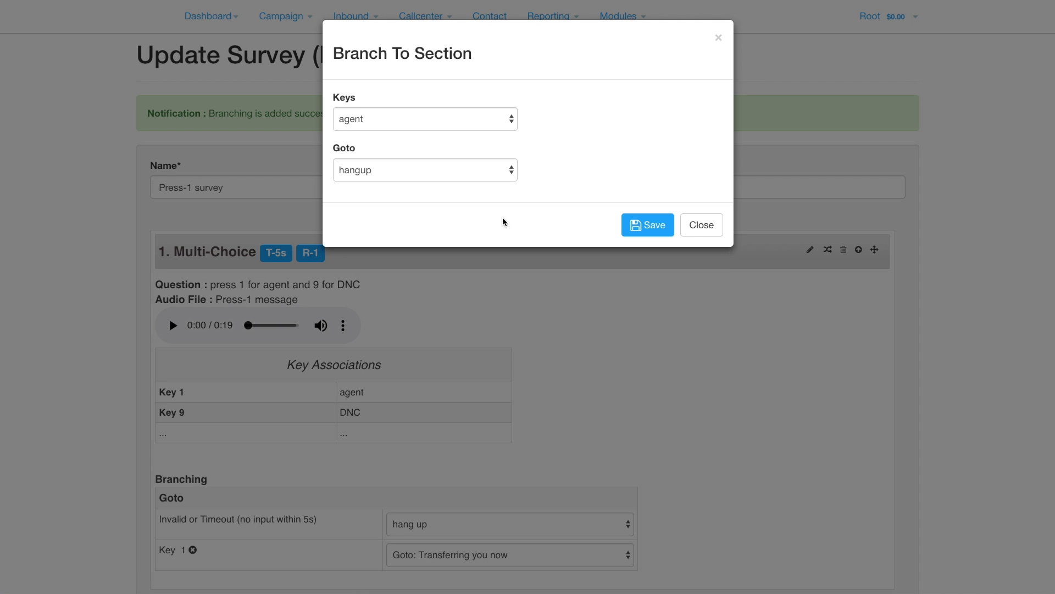
click(434, 126)
click(421, 133)
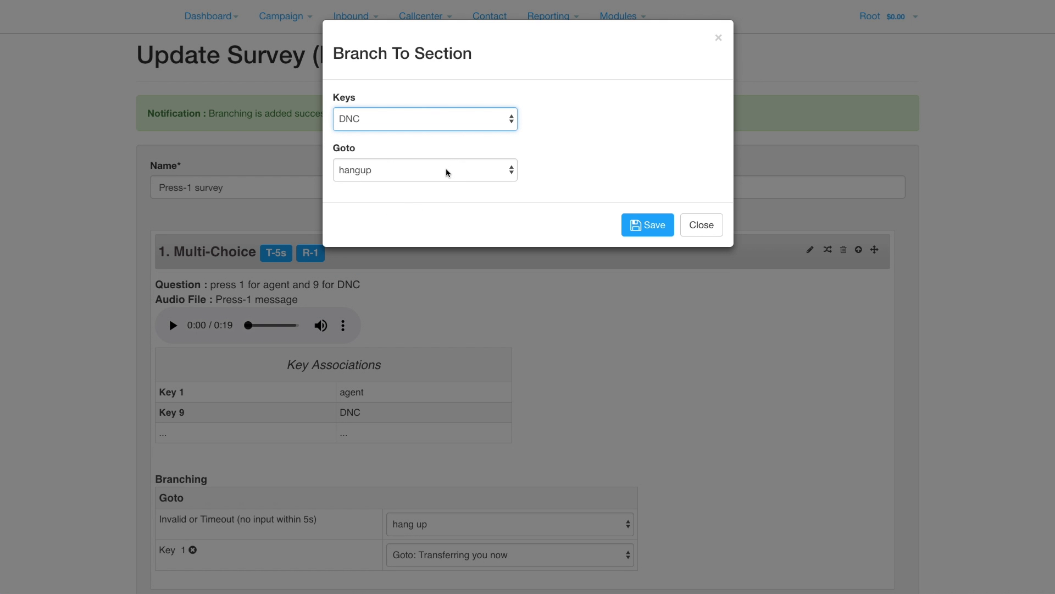
click(446, 172)
click(445, 197)
click(648, 227)
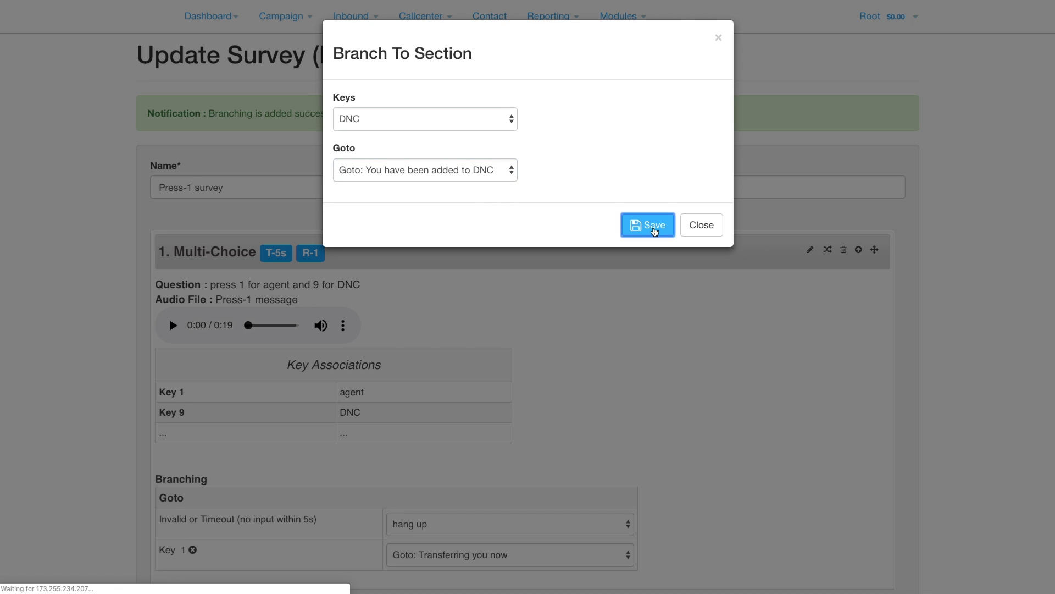
Keep invalid and timeout input set to hang up and save the finished survey
scroll(688, 429, down, 1)
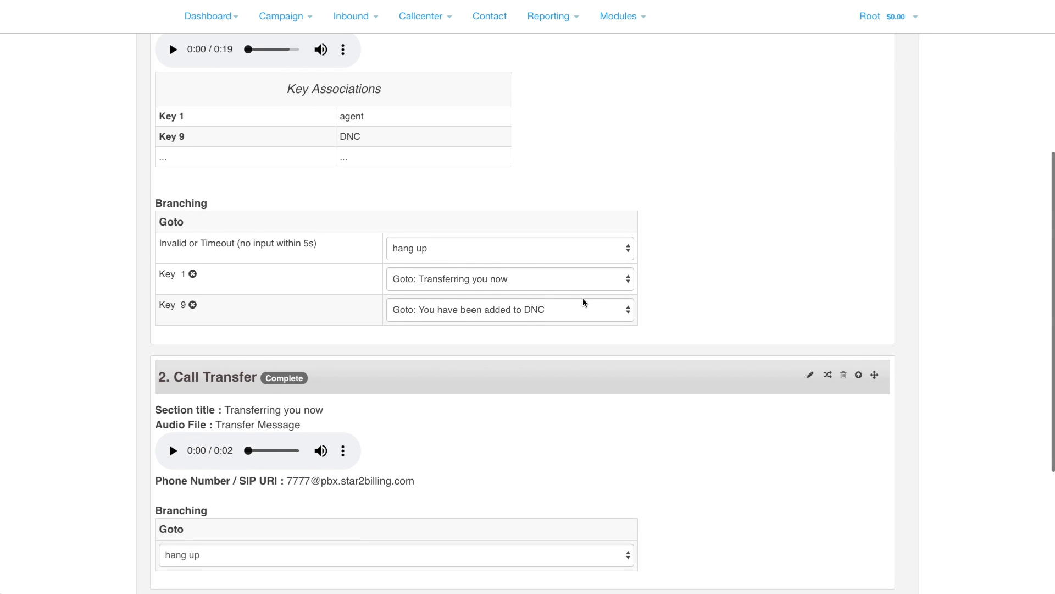
click(525, 250)
click(525, 250)
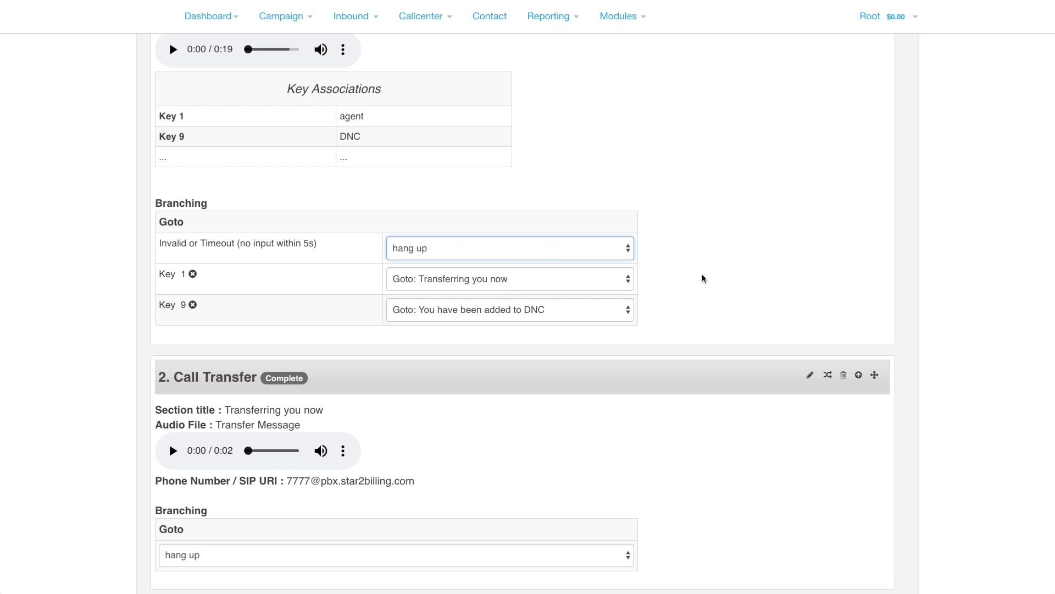
scroll(723, 297, down, 4)
click(869, 523)
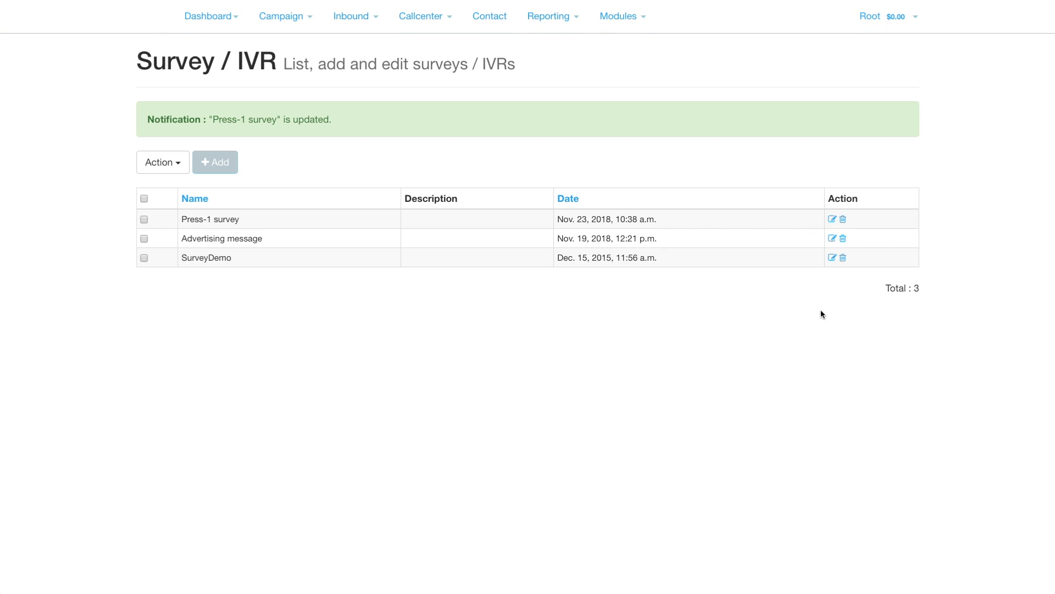